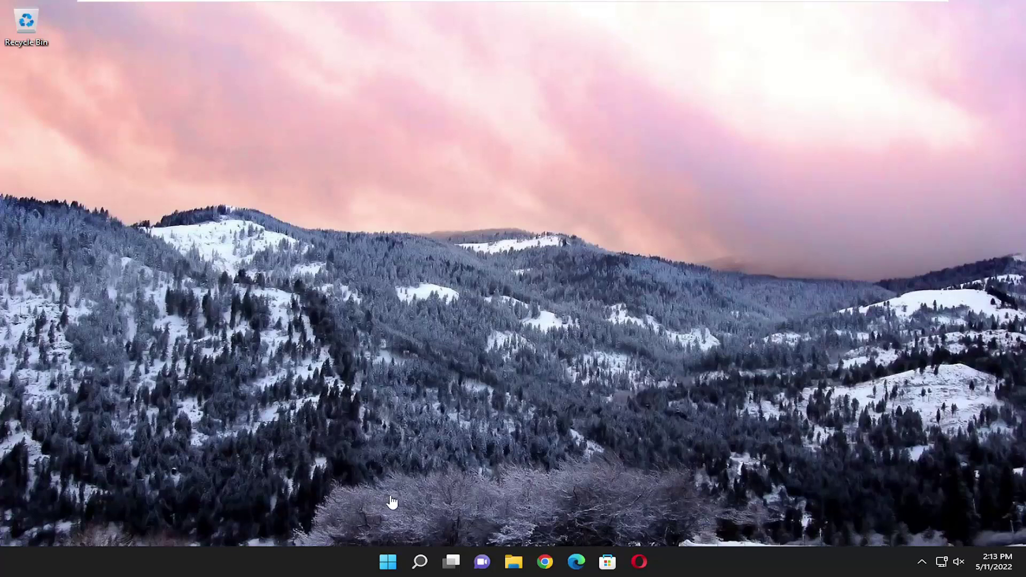
# Search 'troubleshoot' and open the Other troubleshooters list in Troubleshoot settings
pyautogui.click(419, 564)
pyautogui.write('trou')
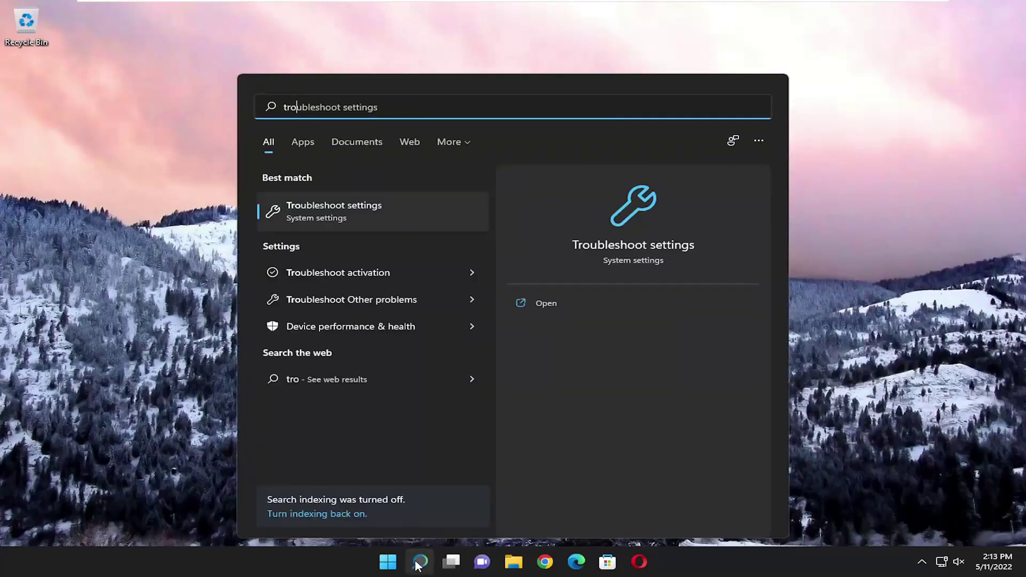
pyautogui.write('bleshoot')
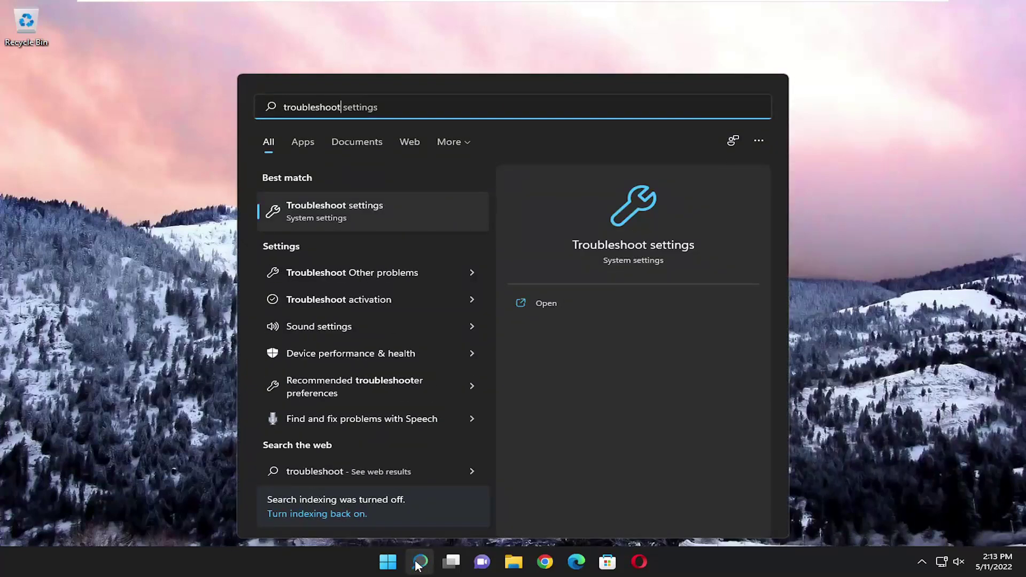
pyautogui.click(339, 211)
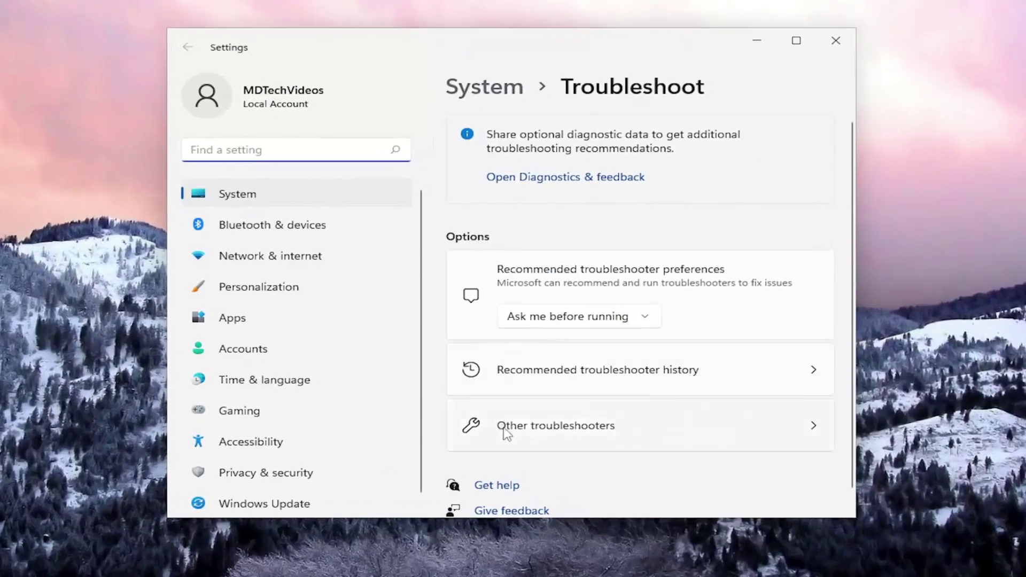
pyautogui.click(572, 431)
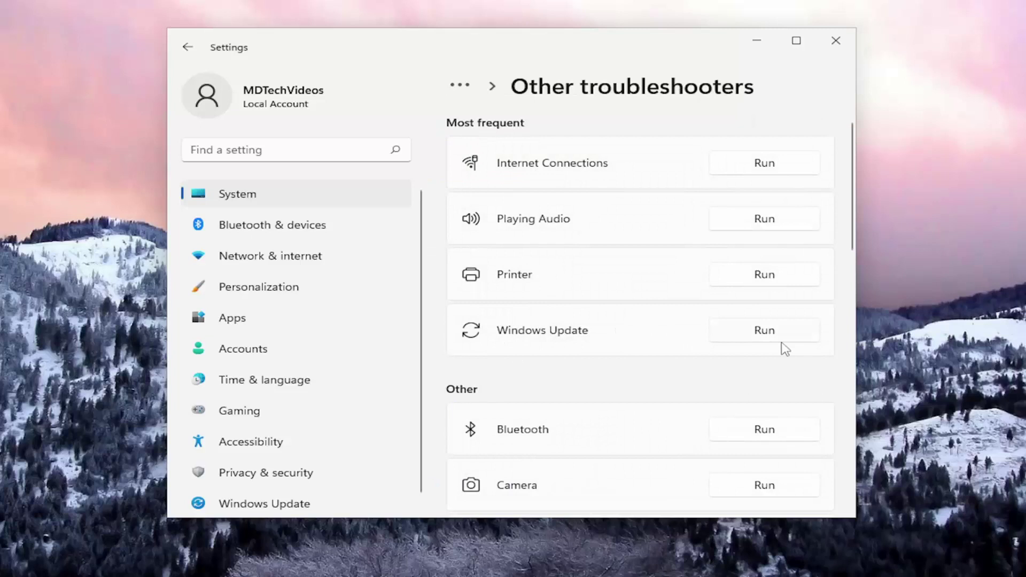
# Run the Windows Update troubleshooter, dismiss its finished report, and close Settings
pyautogui.click(757, 332)
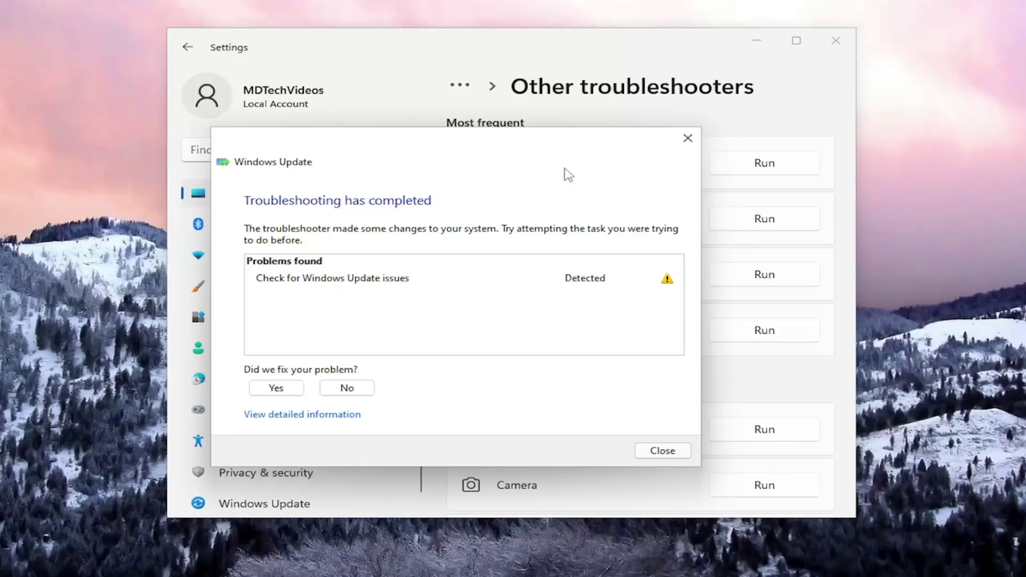
pyautogui.click(662, 451)
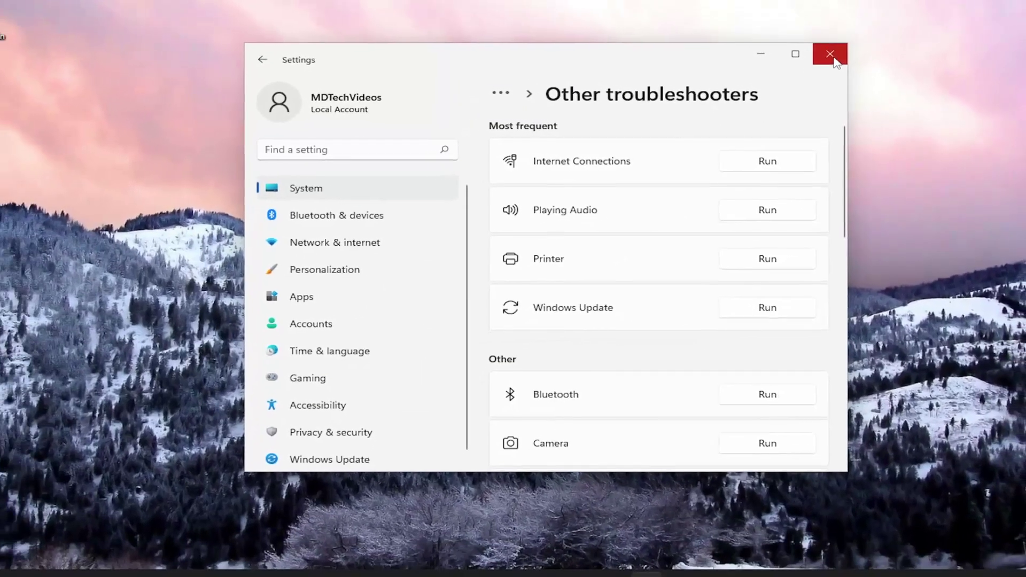
pyautogui.click(836, 40)
# Search 'cmd' and launch Command Prompt as administrator, approving the UAC prompt
pyautogui.click(419, 561)
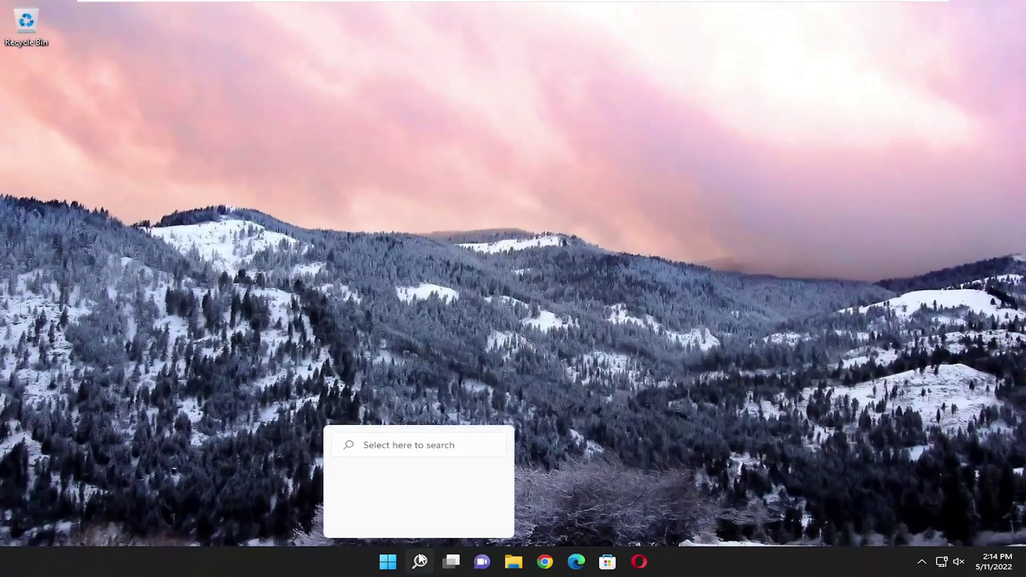
pyautogui.write('cmd')
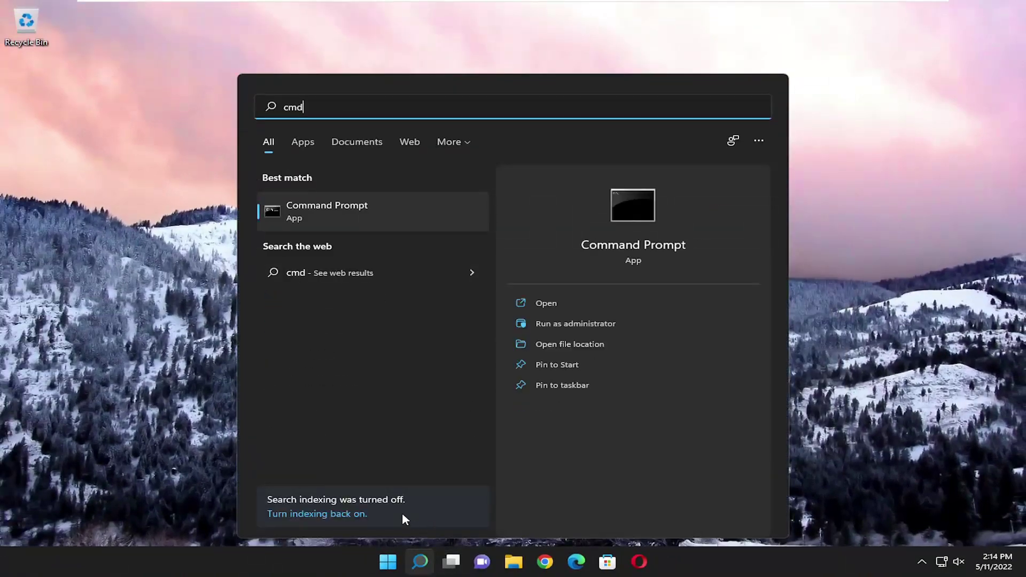
pyautogui.rightClick(315, 209)
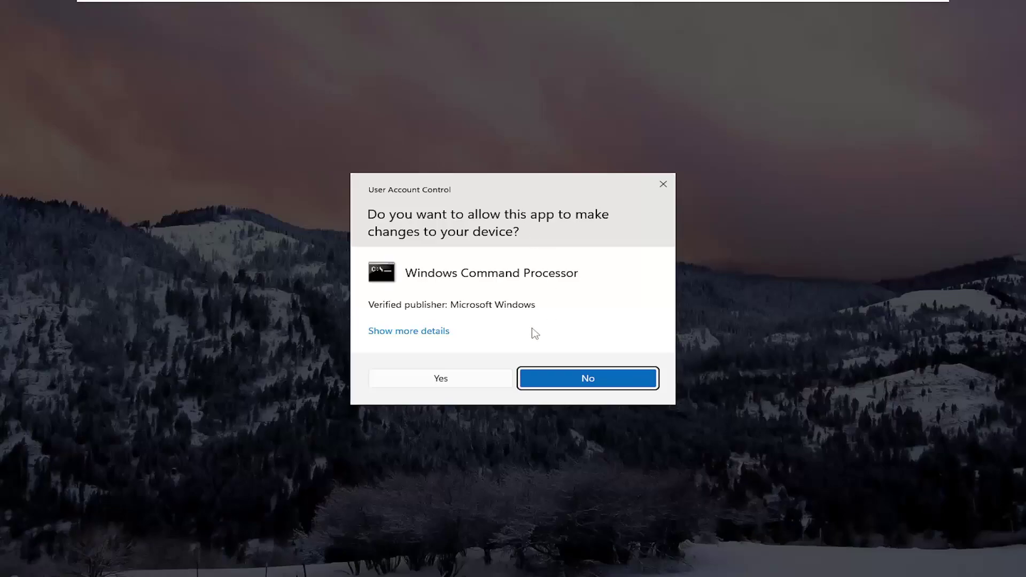
pyautogui.click(454, 376)
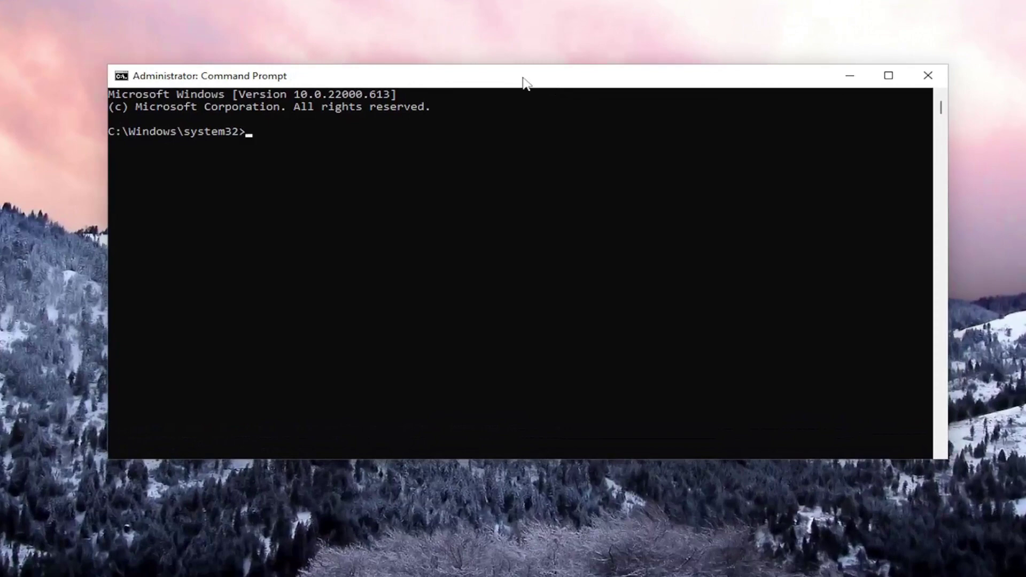
# Paste 'sfc /scannow' through the title-bar Edit menu and run the scan
pyautogui.rightClick(471, 81)
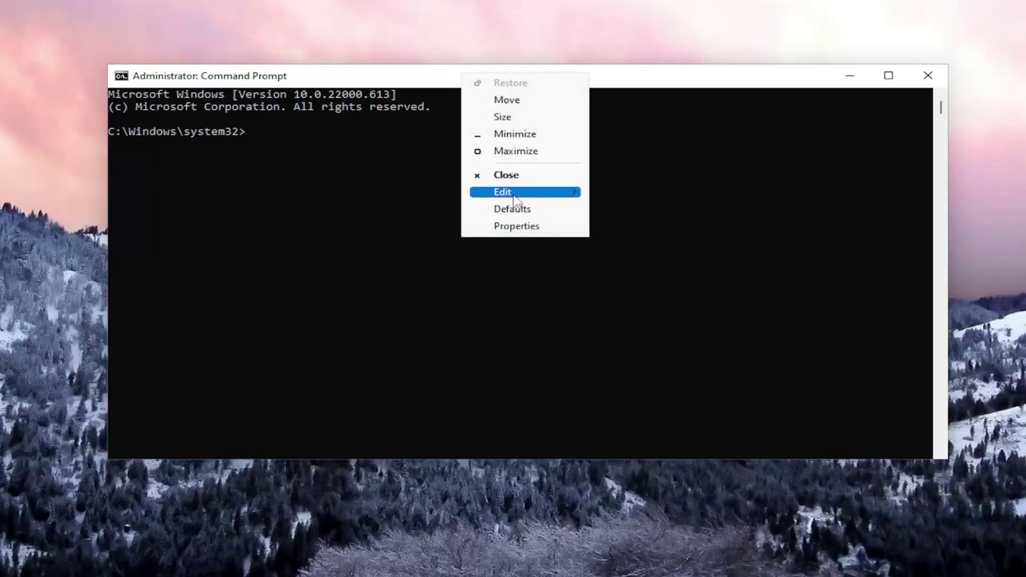
pyautogui.click(652, 224)
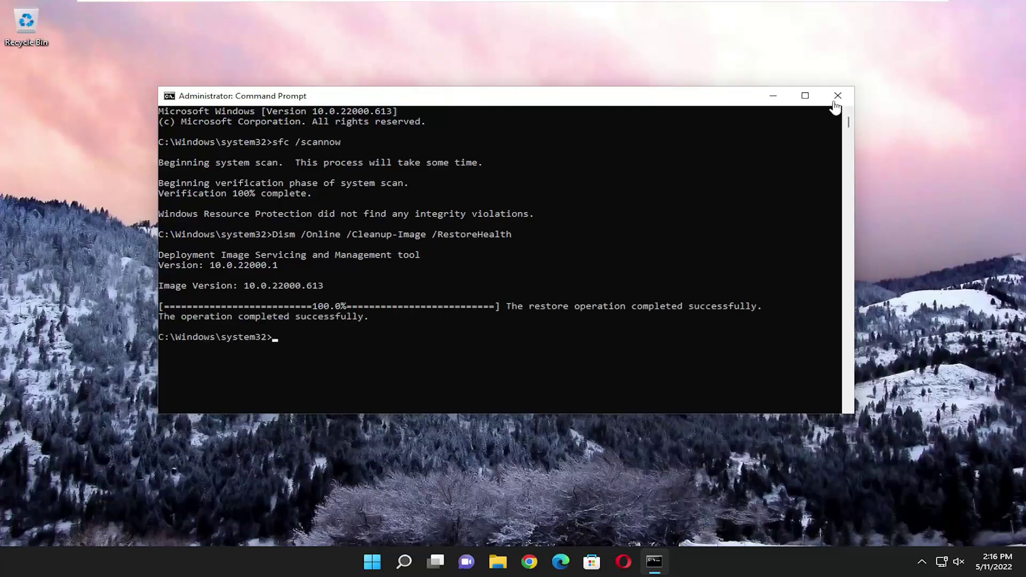
# Close the Command Prompt window and bring up the Win+X system tools menu
pyautogui.click(837, 98)
pyautogui.rightClick(388, 561)
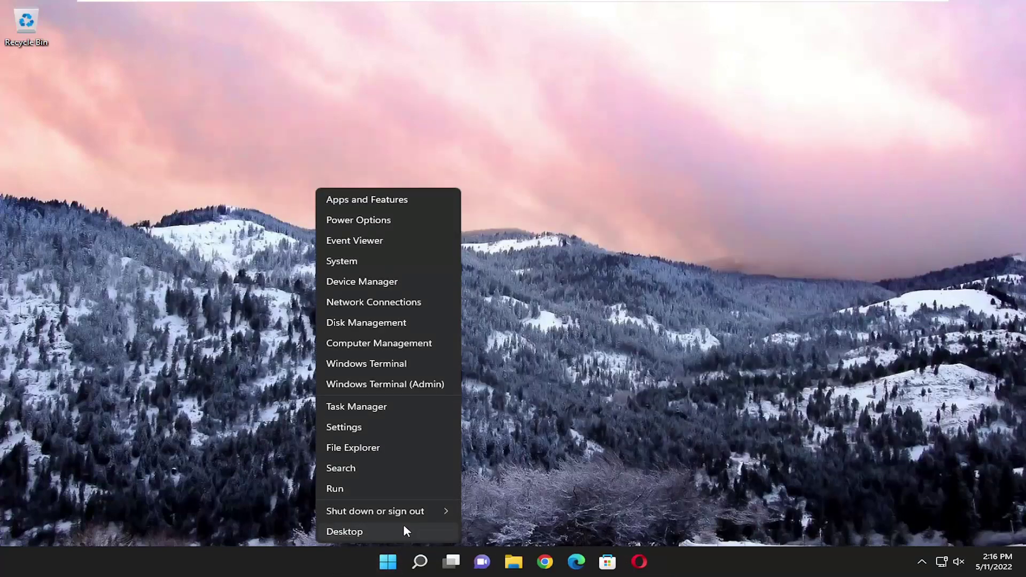